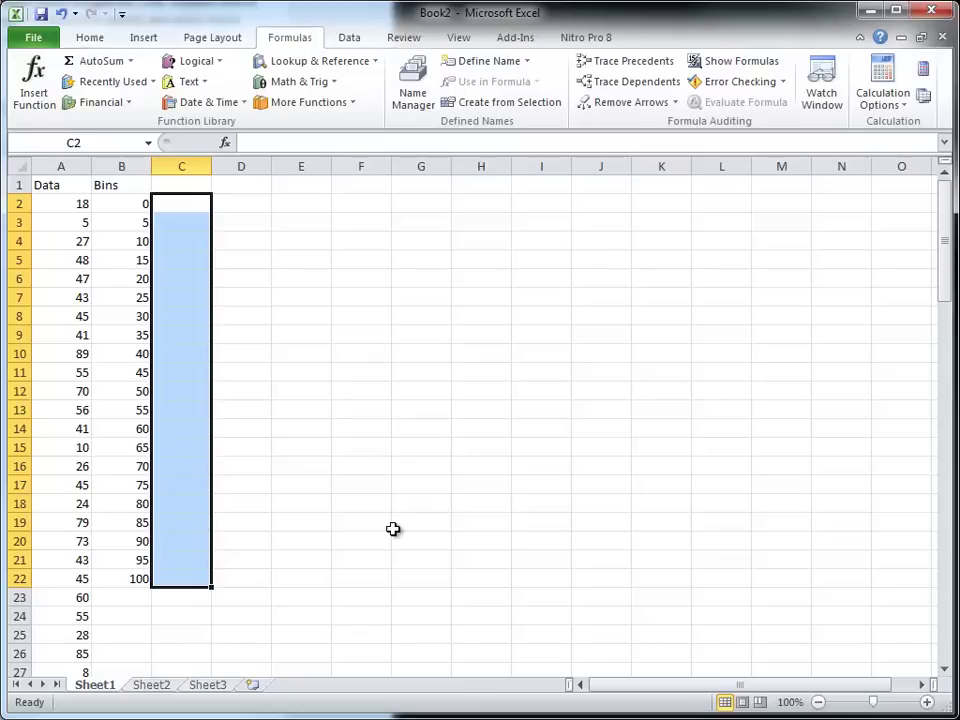
Step: Select cells C2:C22 to hold the frequency counts
click(182, 600)
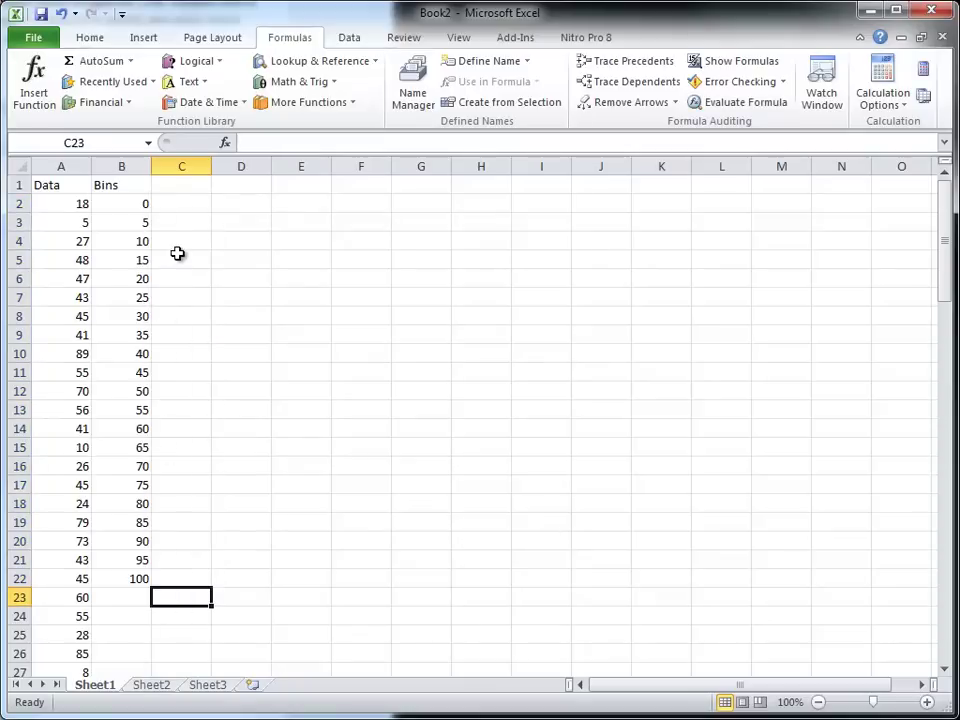
click(183, 200)
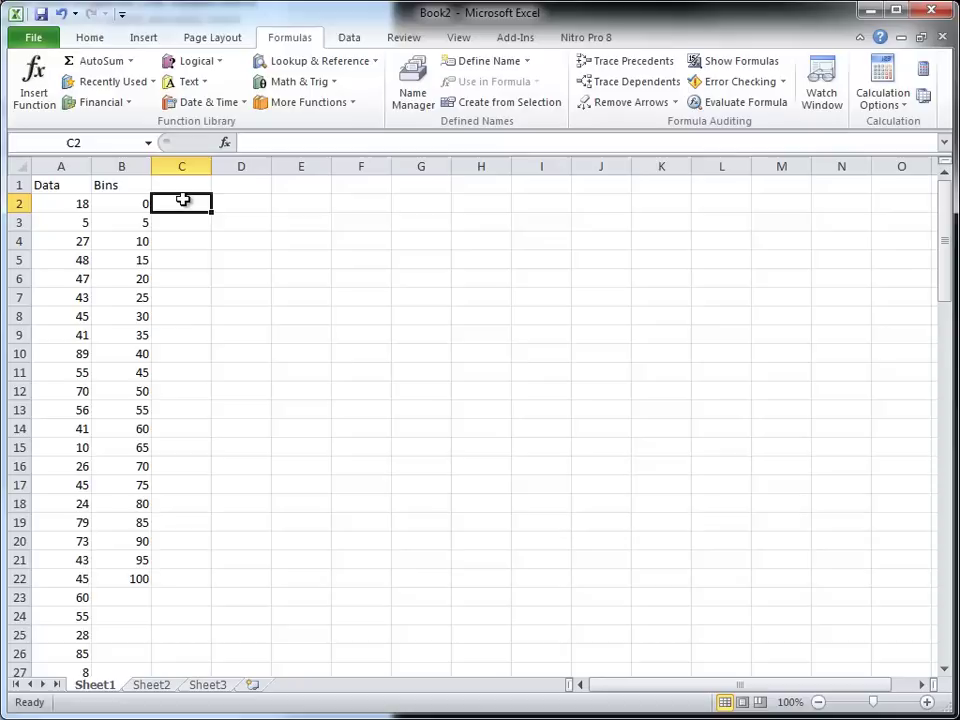
drag(183, 202, 172, 578)
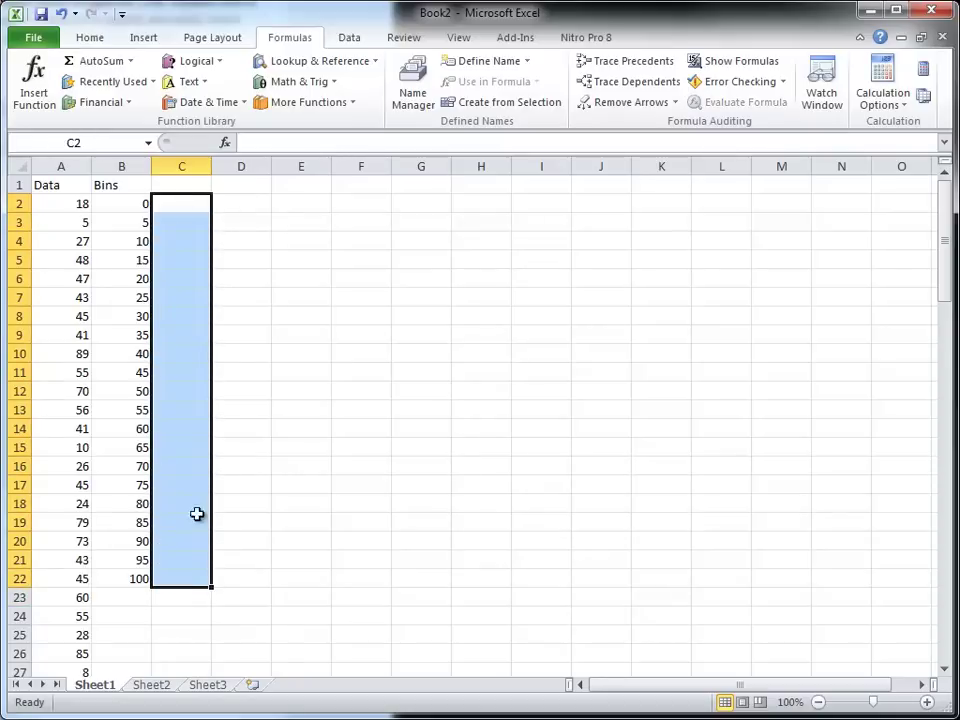
click(181, 202)
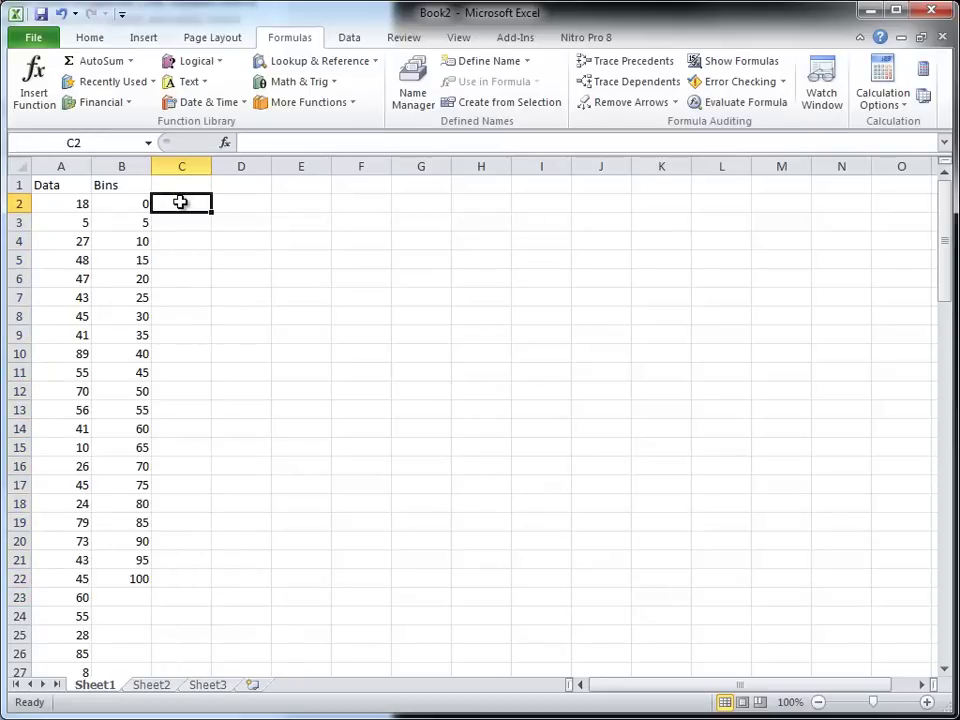
drag(181, 202, 172, 575)
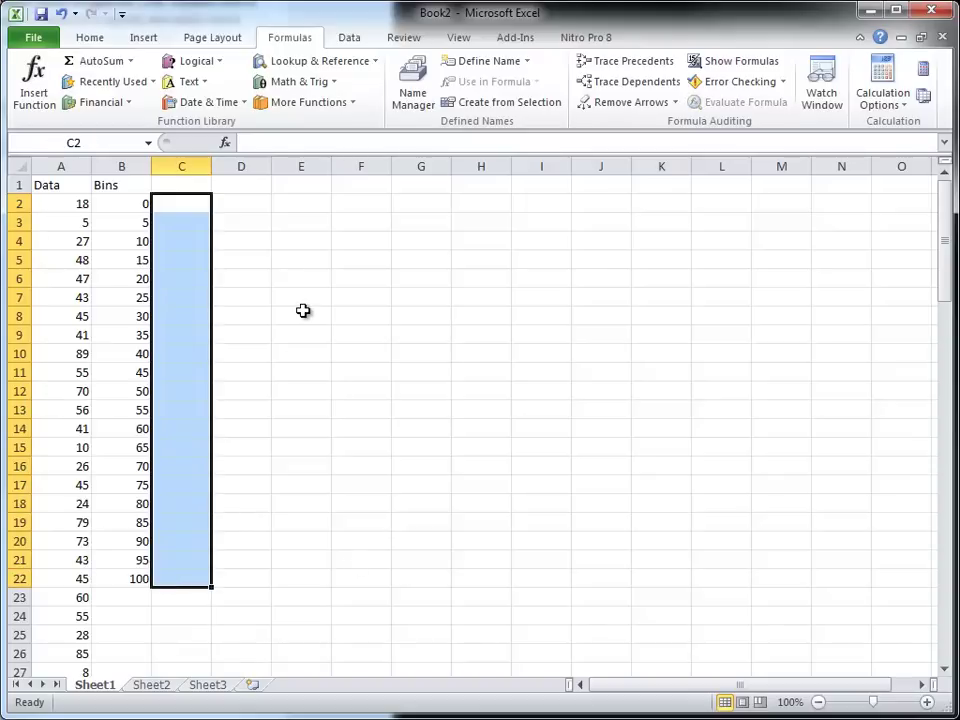
Step: Type the formula =FREQUENCY(A2:A102,B2:B22) into the selected range
text(=)
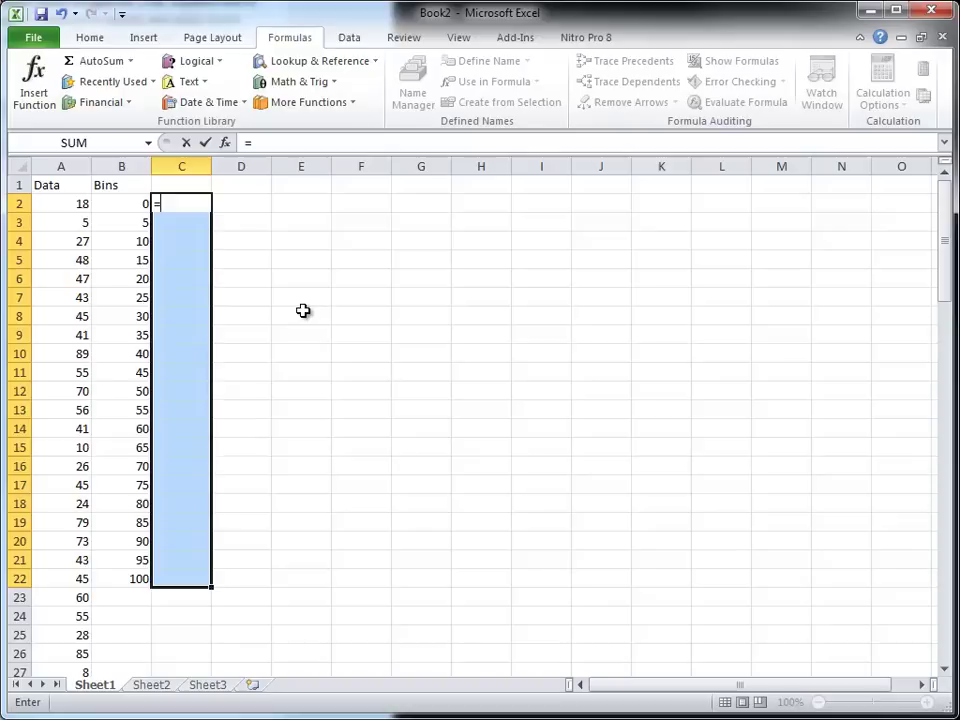
text(freq)
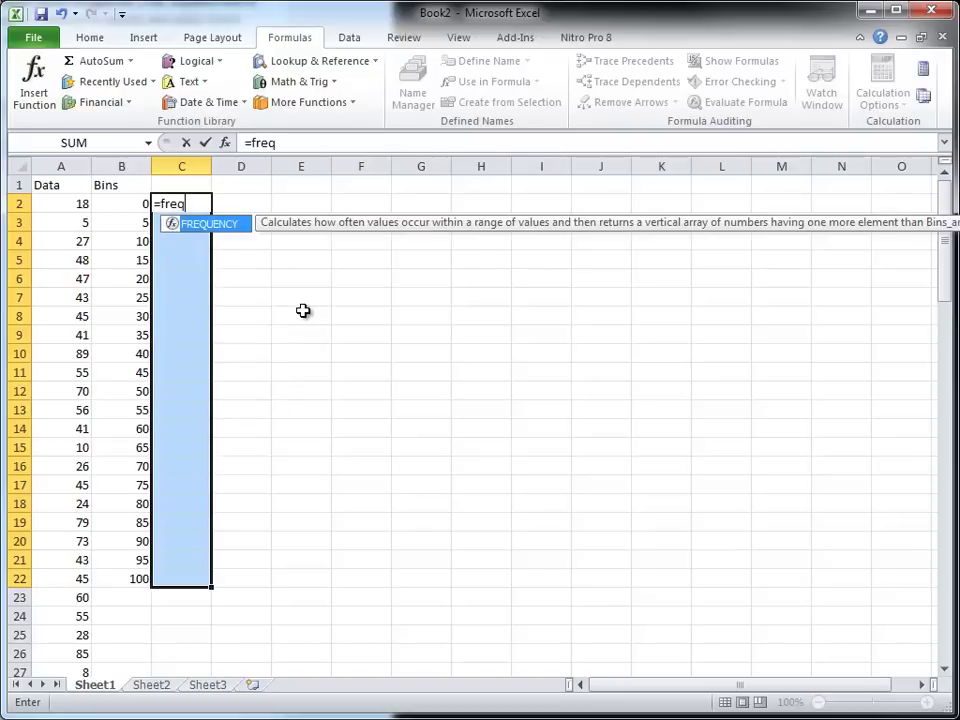
text(uency()
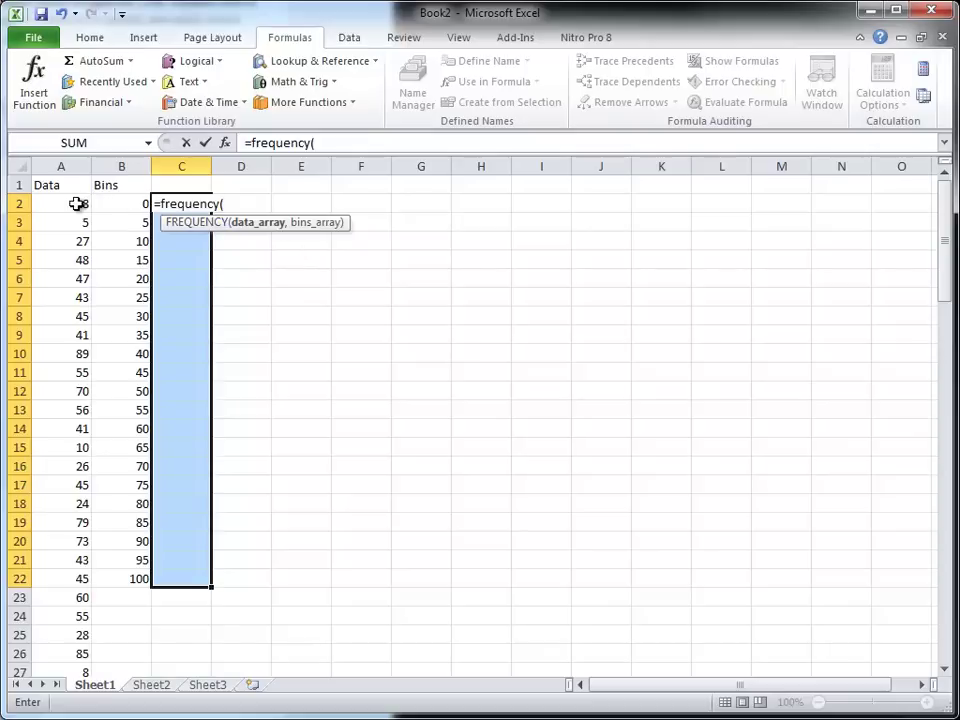
drag(77, 204, 71, 627)
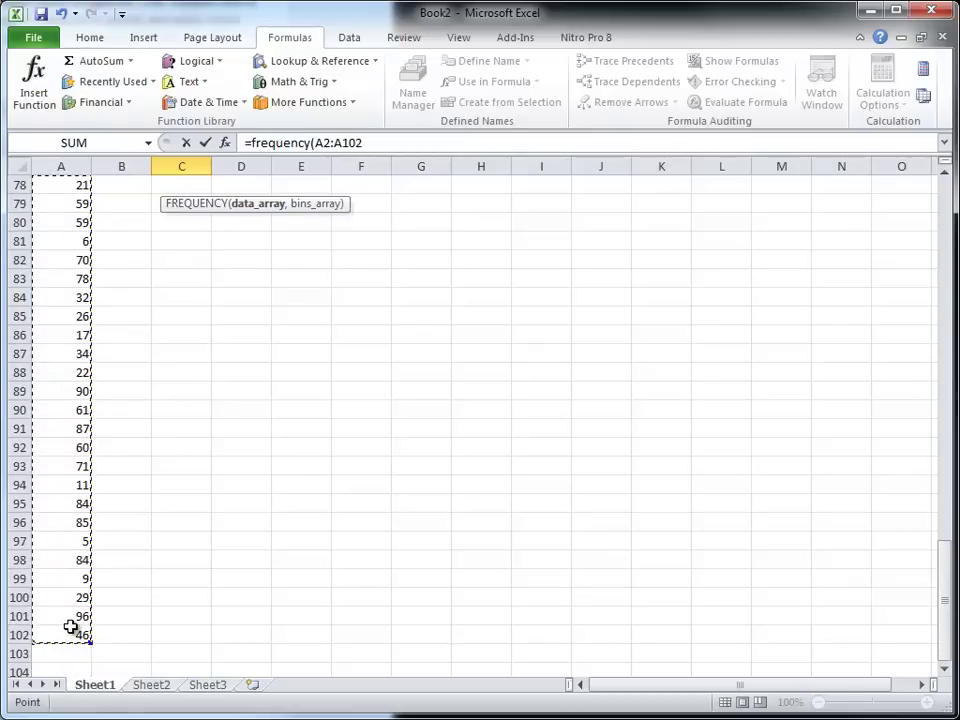
text(,)
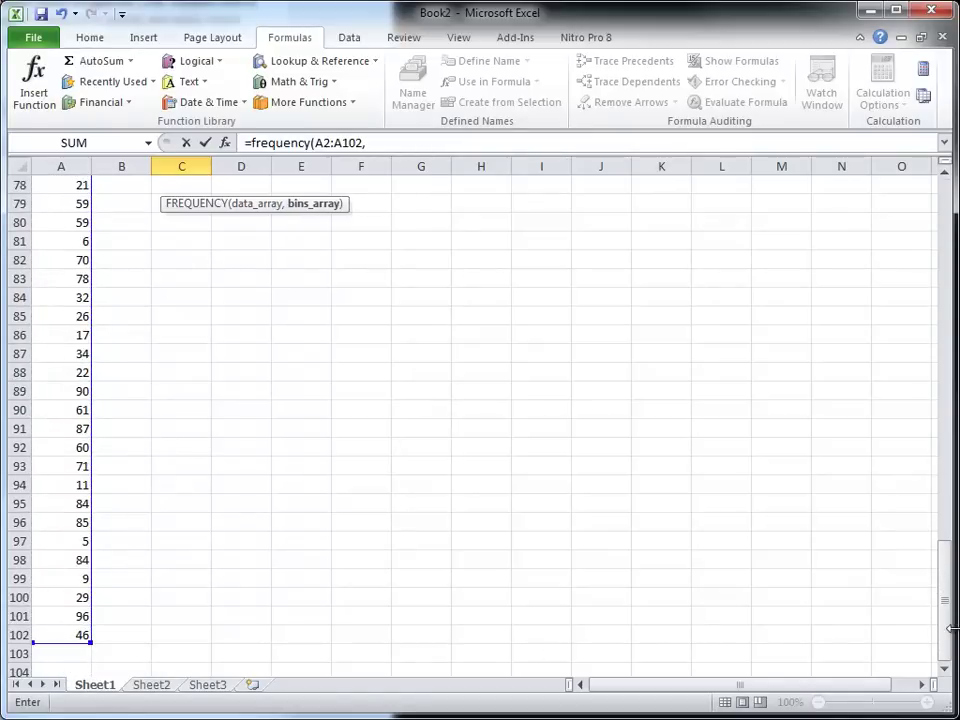
drag(950, 630, 948, 290)
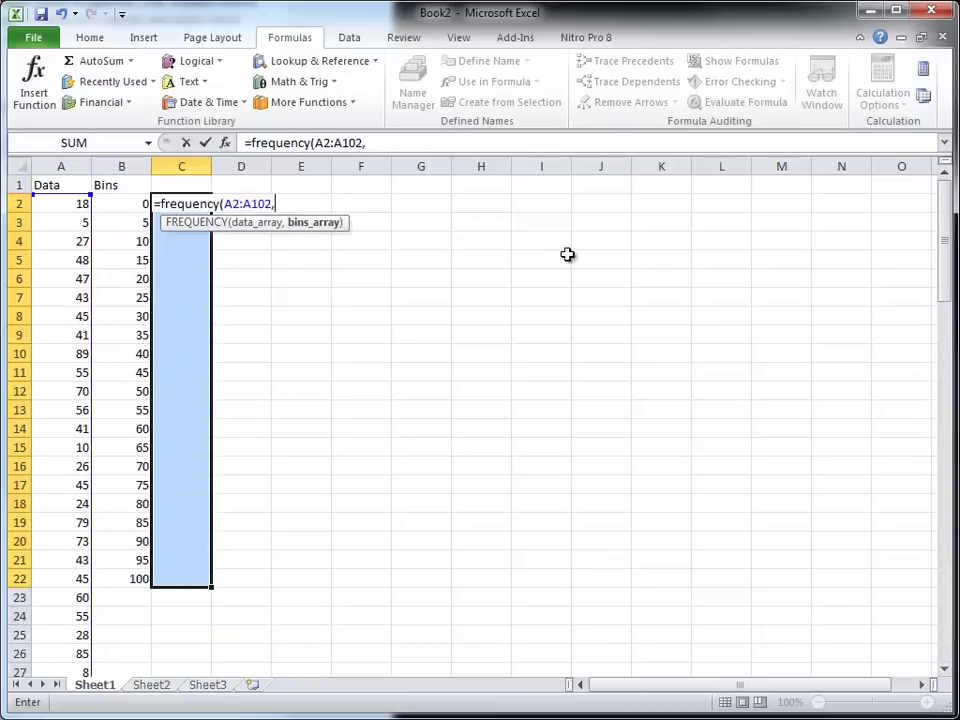
click(131, 203)
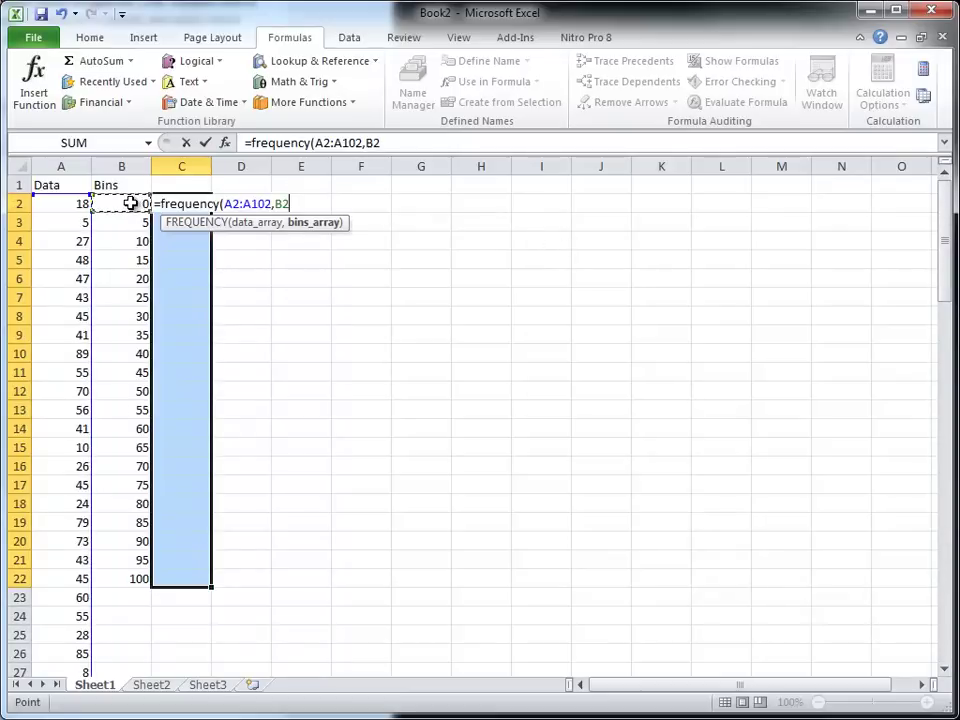
drag(131, 203, 126, 574)
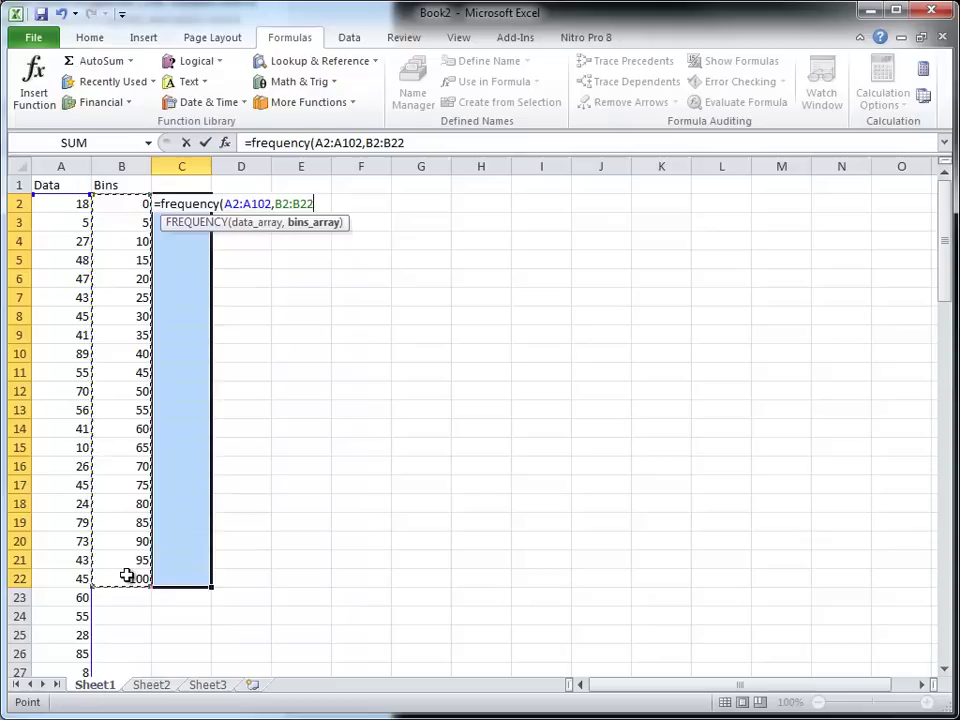
text())
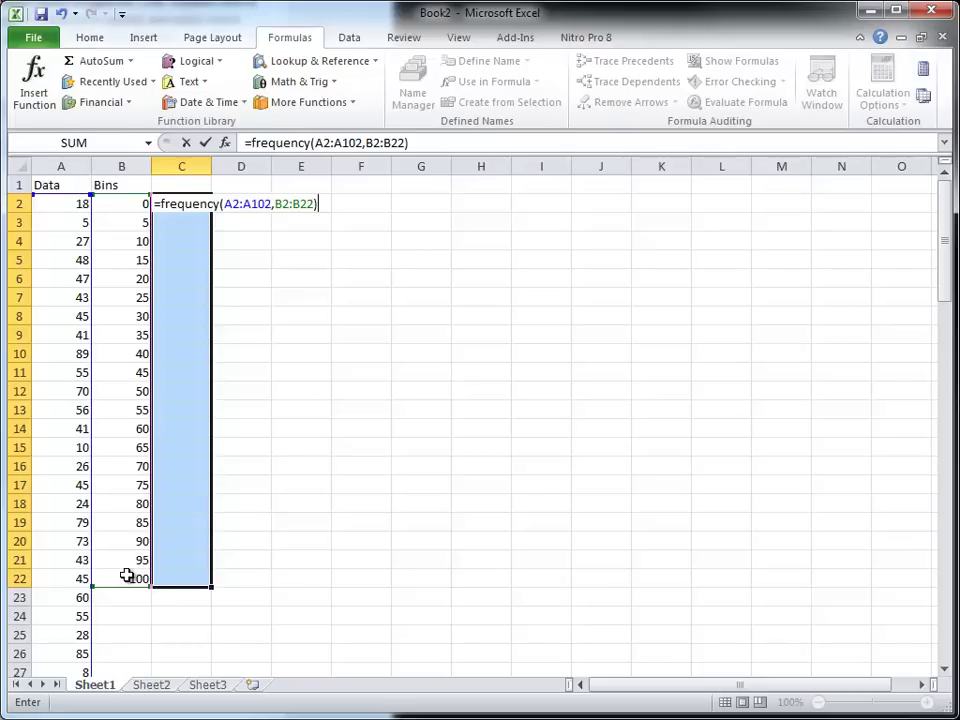
Step: Enter FREQUENCY as an array formula with Ctrl+Shift+Enter, and head column C 'Frequency'
key(ctrl+shift+Return)
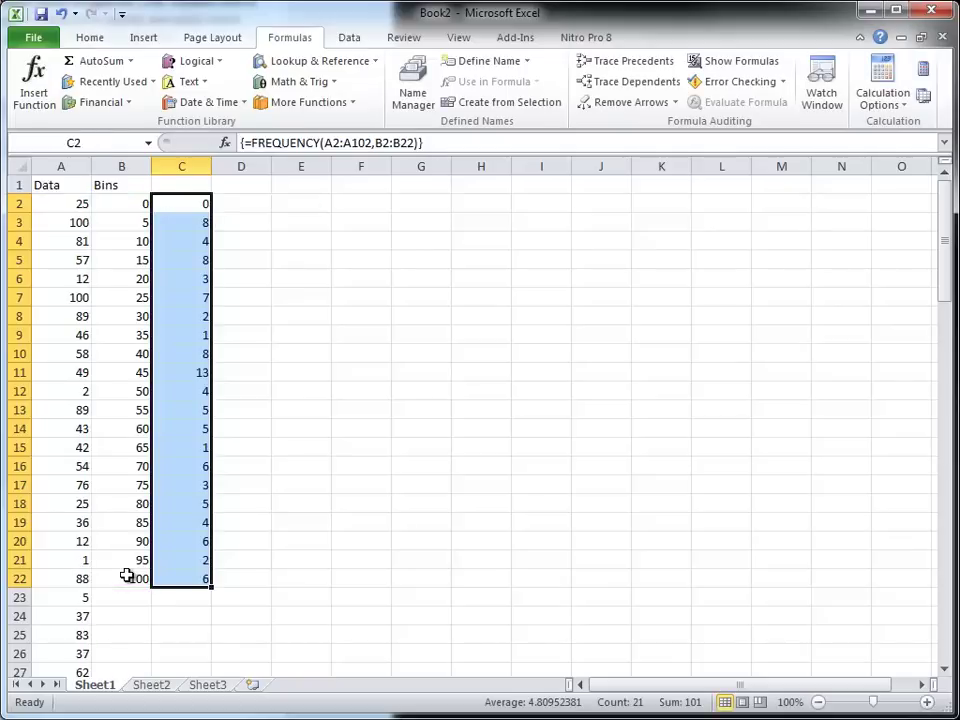
click(179, 182)
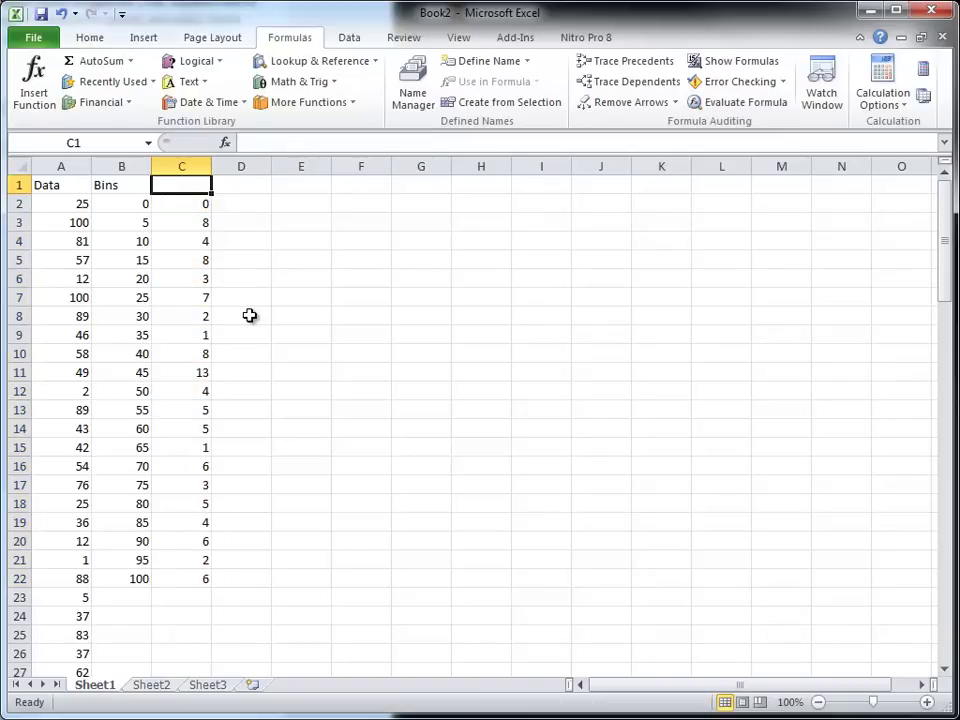
text(Fre)
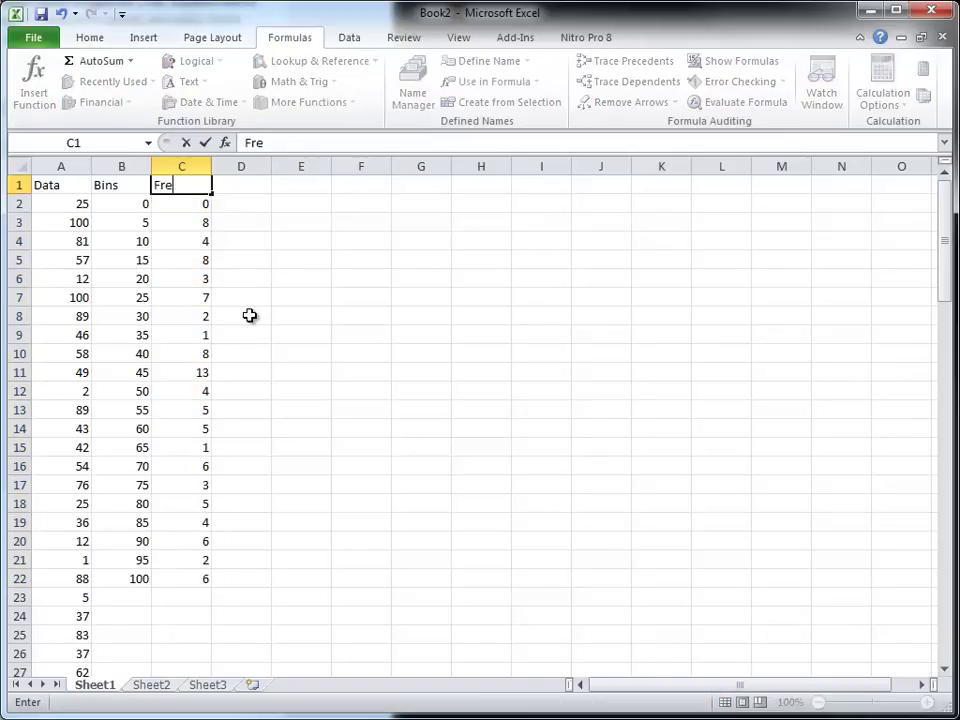
text(quency)
key(Return)
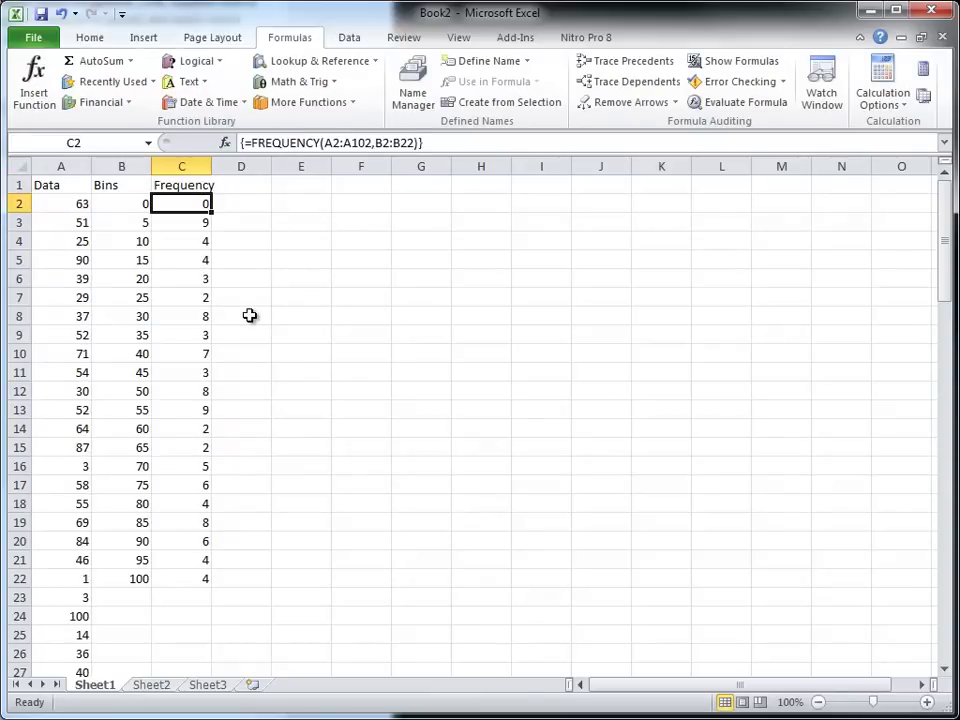
Step: Insert a line chart of the Bins and Frequency columns, then delete the Bins series
drag(122, 185, 181, 578)
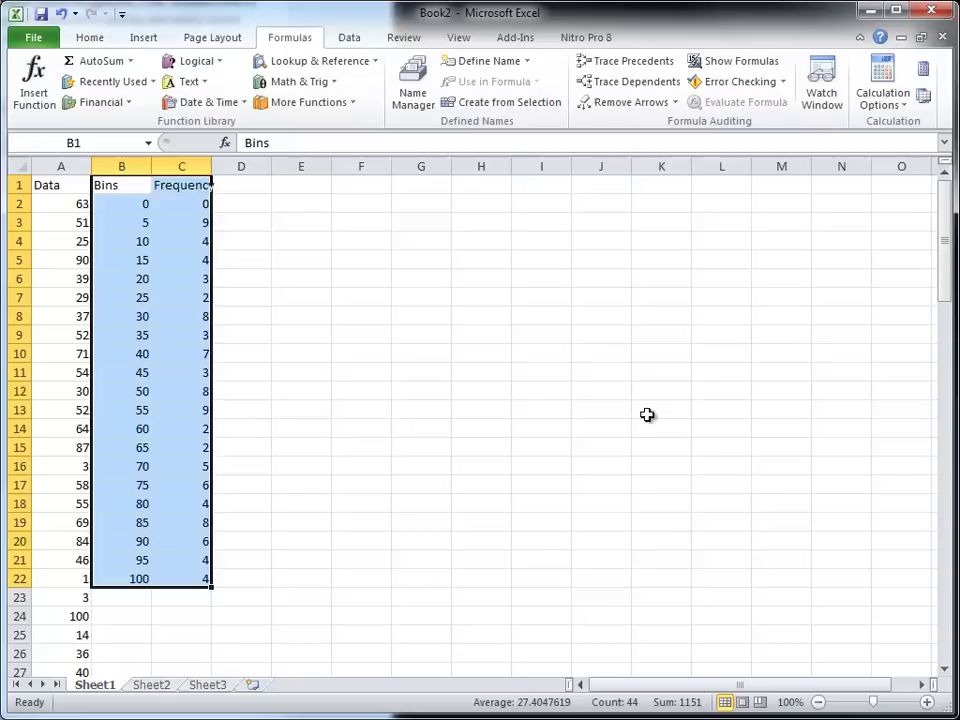
click(143, 38)
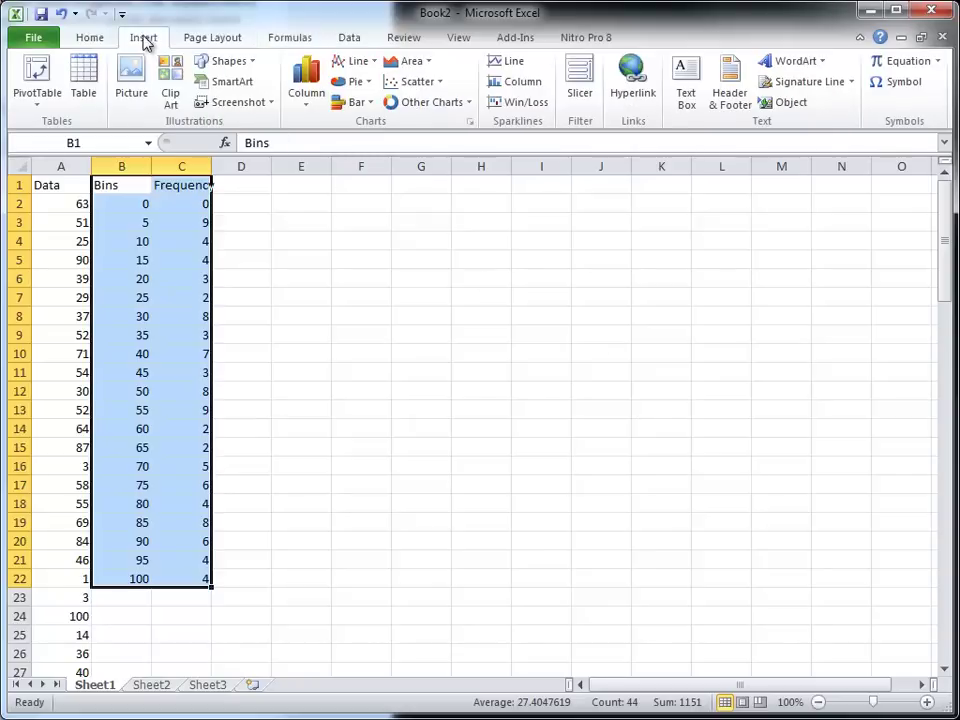
click(358, 61)
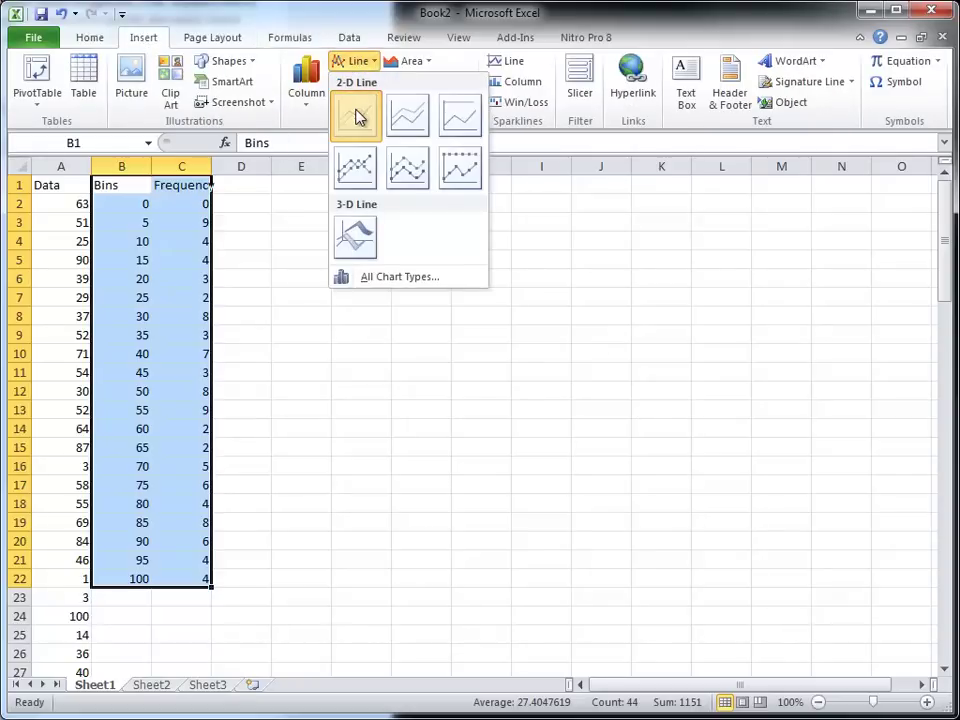
click(359, 117)
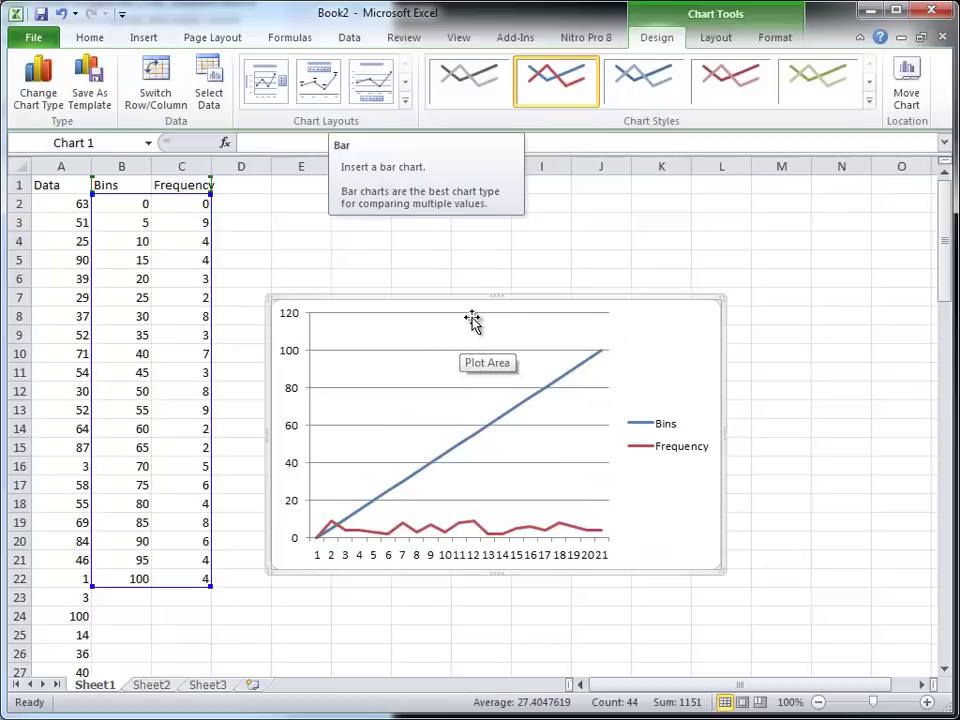
click(472, 435)
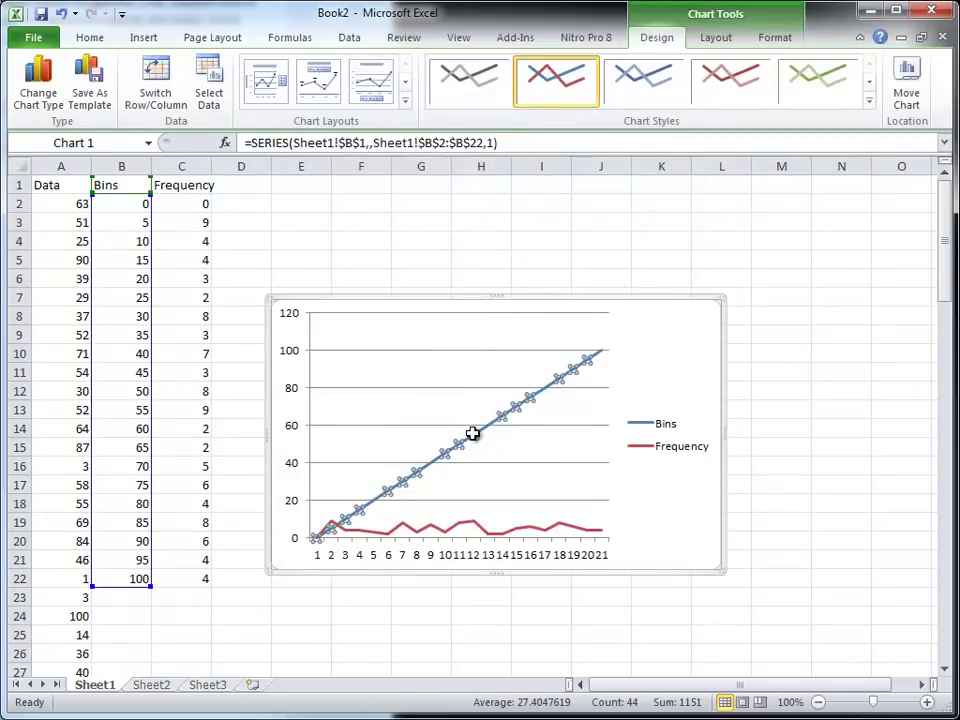
key(Delete)
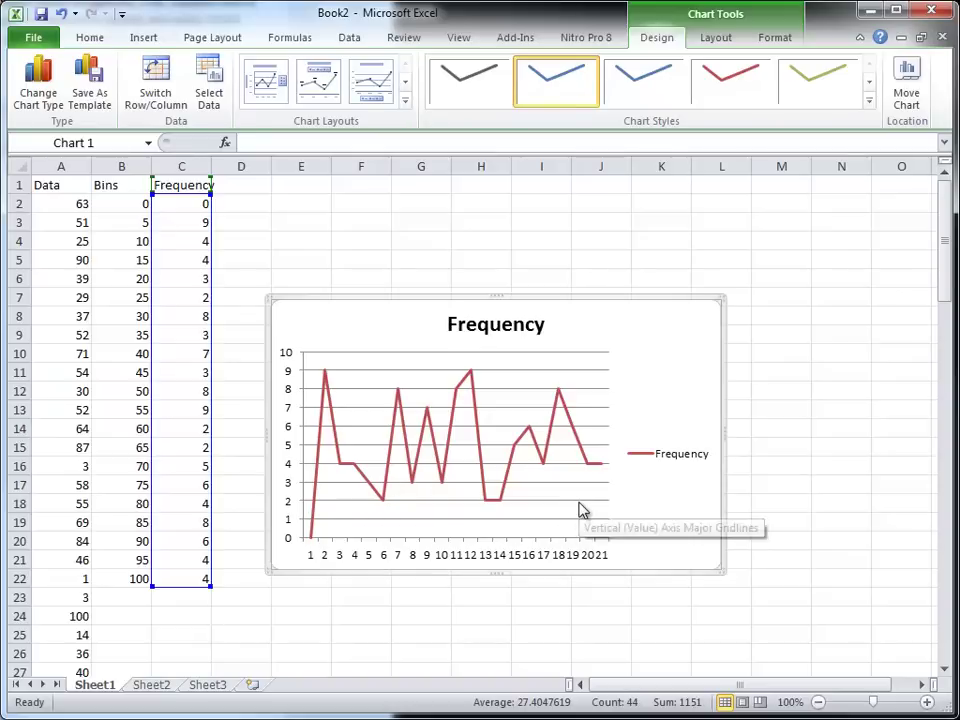
Step: Change the chart type to Clustered Column and move the chart up beside the data table
right_click(459, 306)
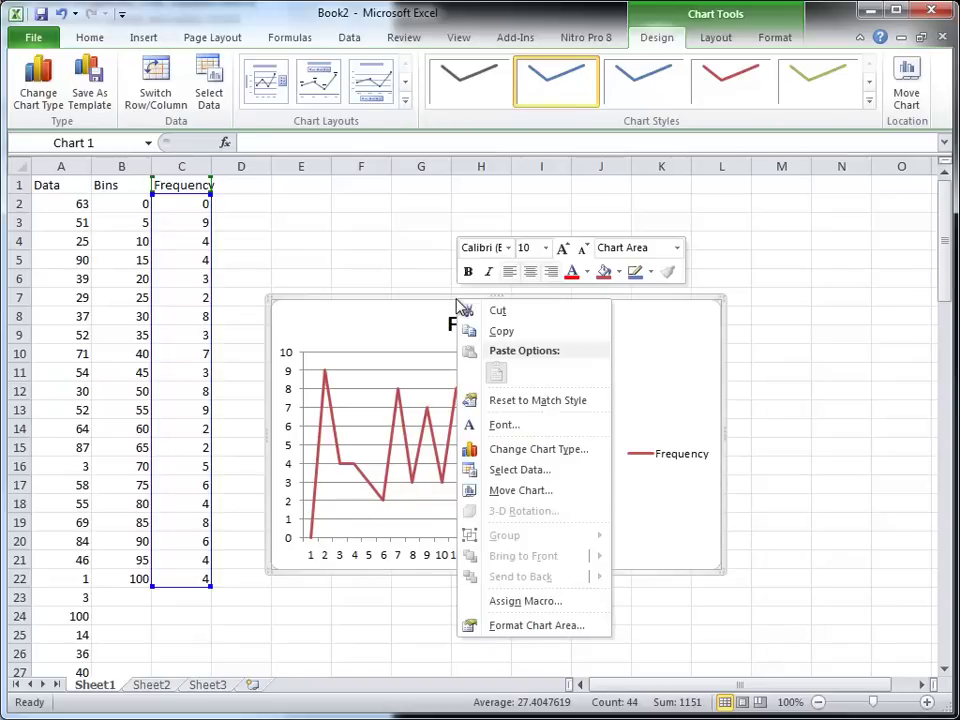
click(481, 450)
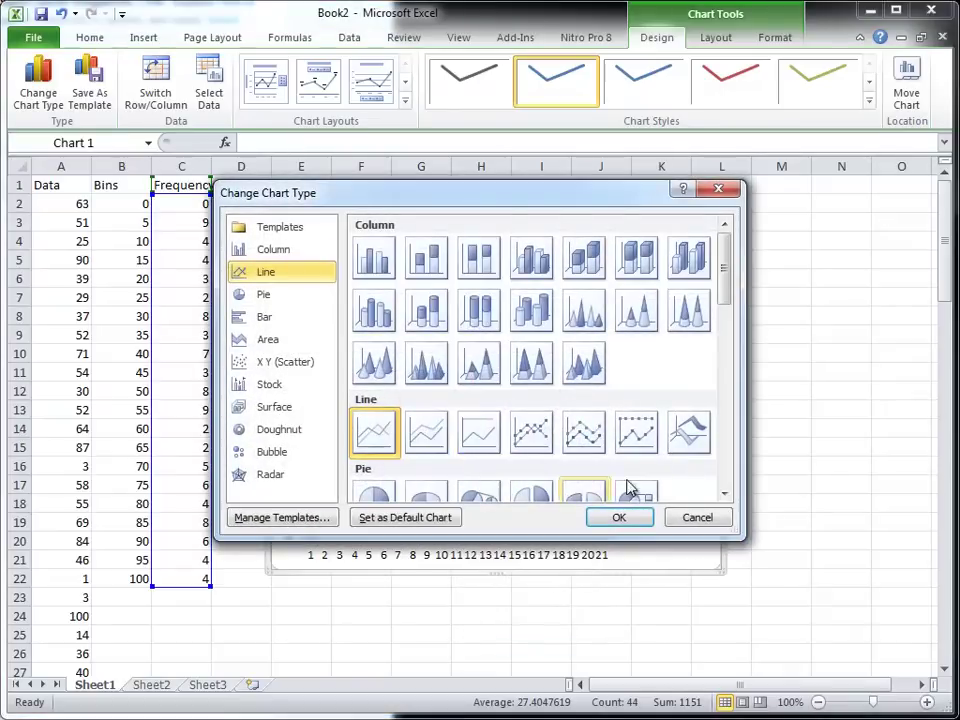
click(374, 258)
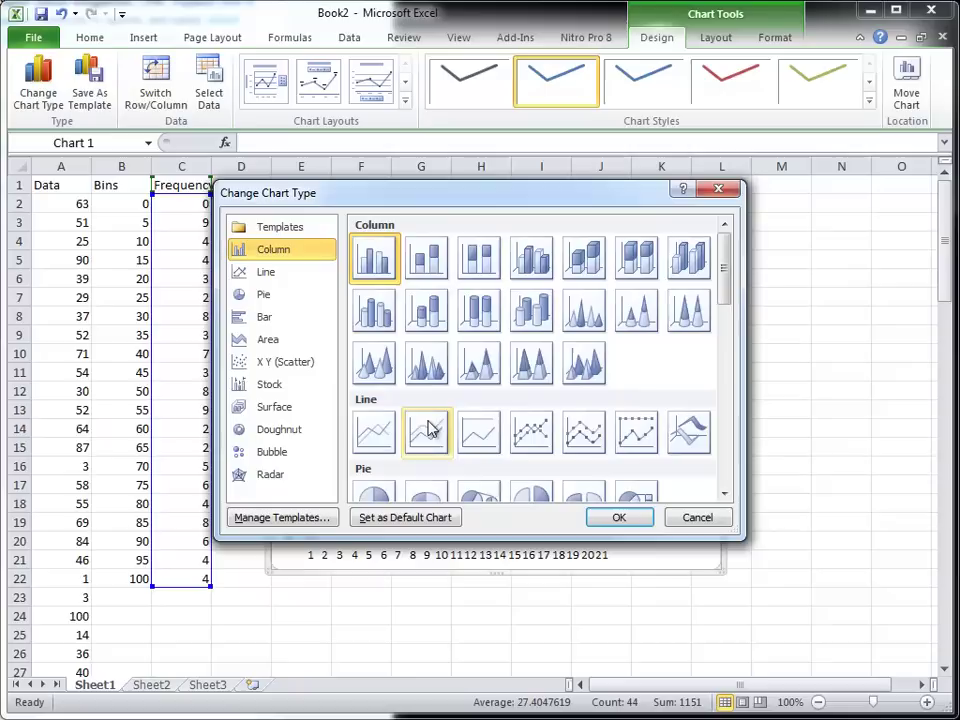
click(618, 517)
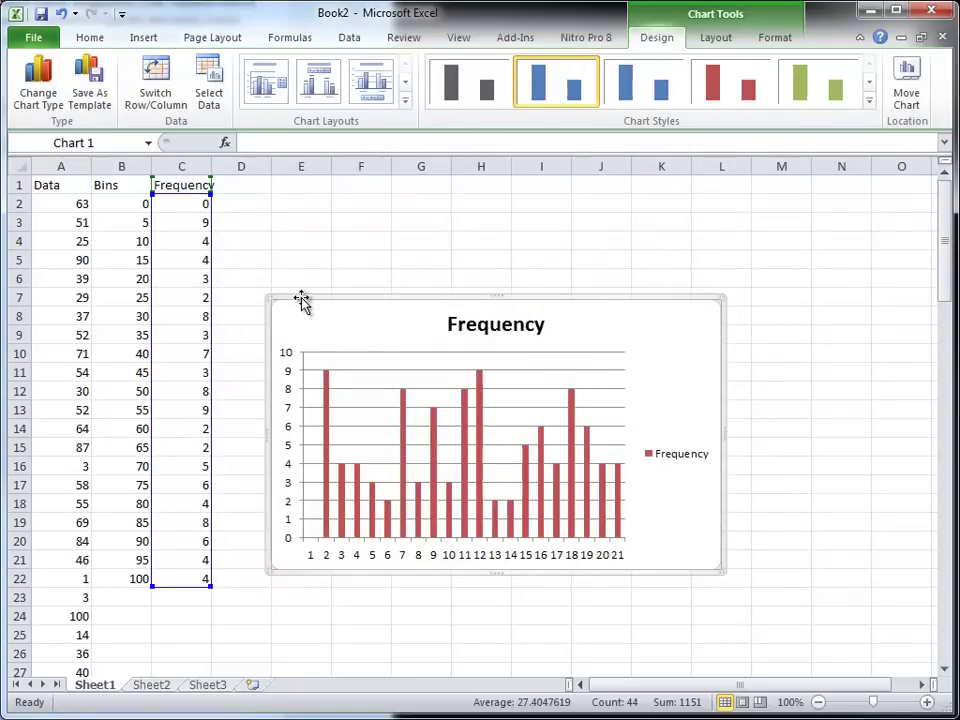
drag(299, 289, 259, 196)
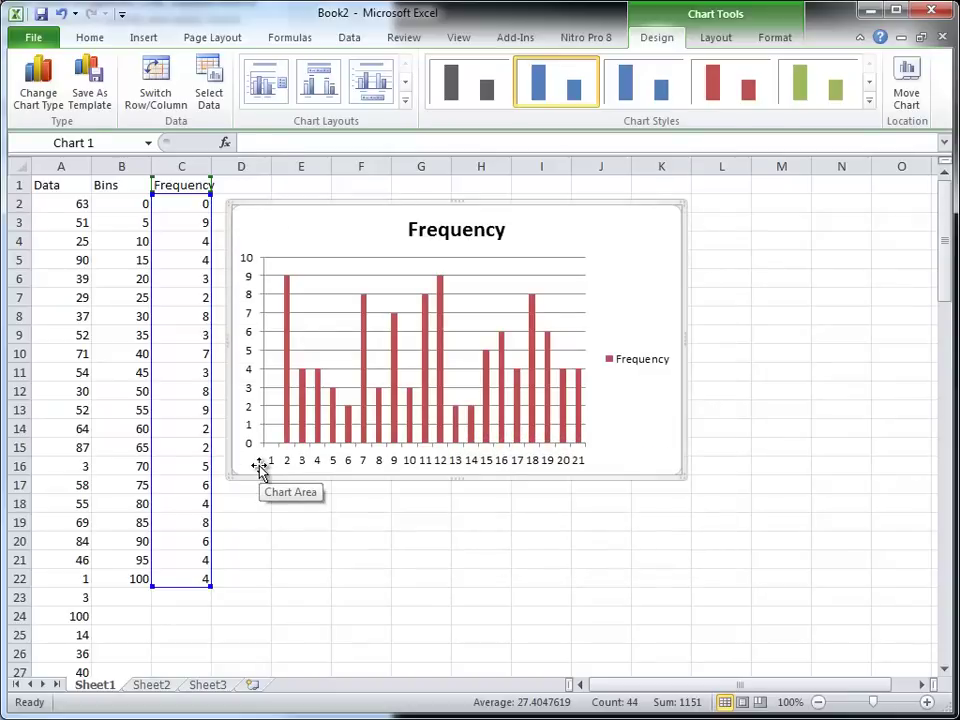
Step: Enter 1, 2, 3 and 1 in cell B23 to force the random data to recalculate
key(Escape)
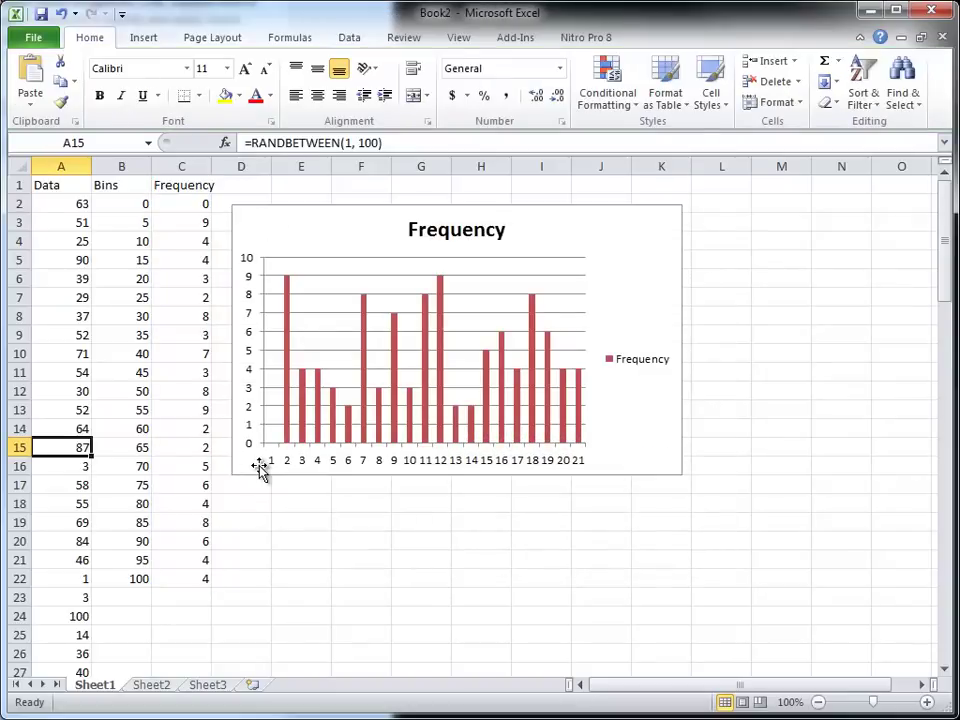
click(132, 597)
text(1)
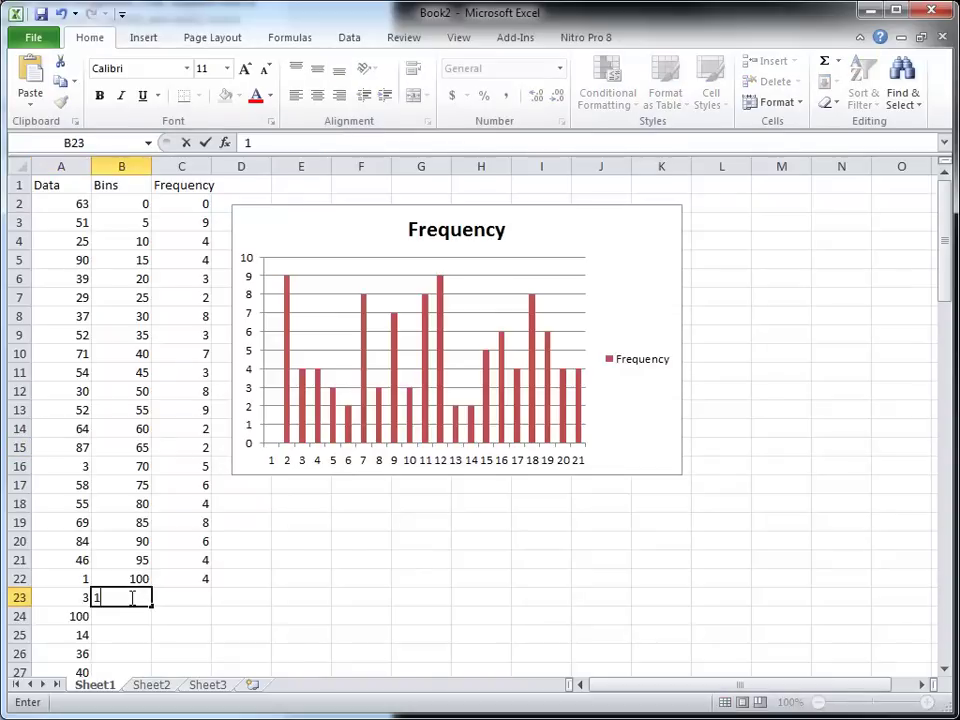
key(Return)
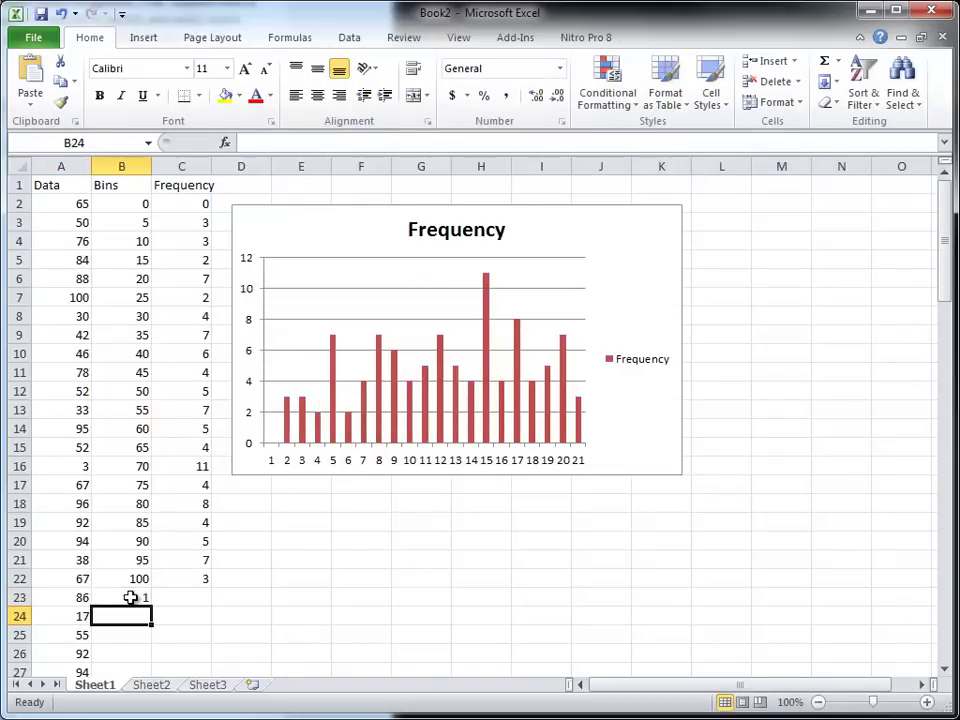
click(131, 597)
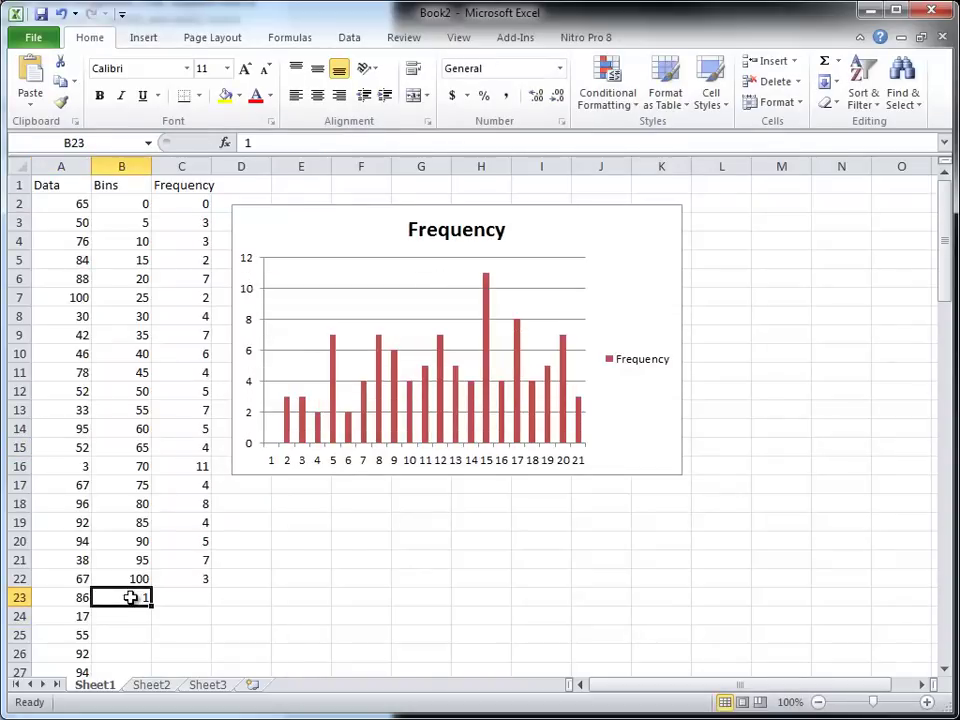
text(2)
key(Return)
click(131, 597)
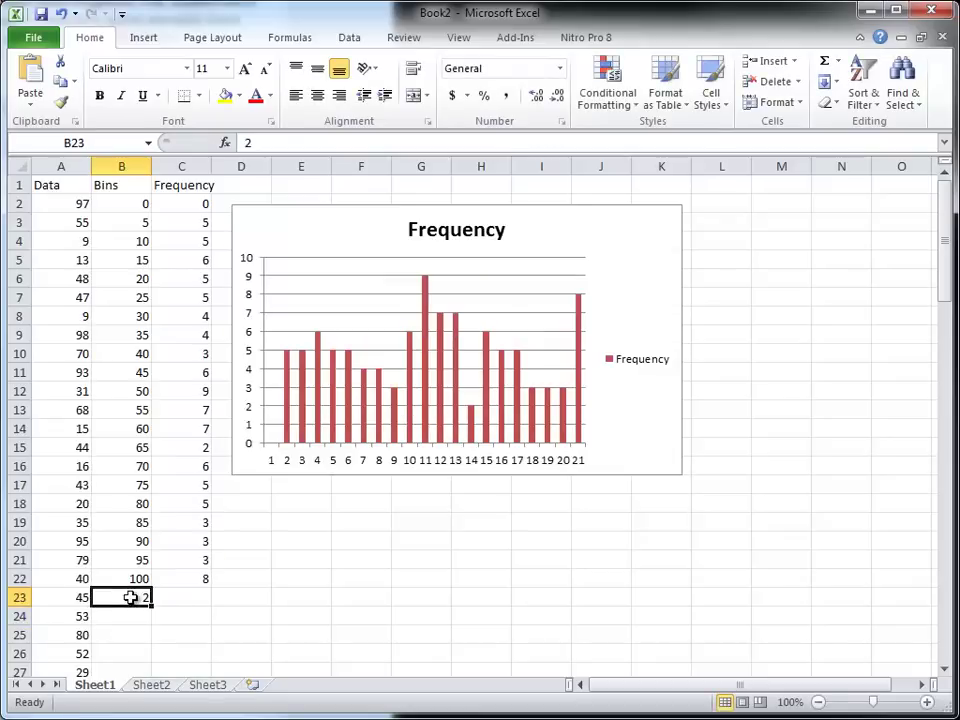
text(3)
key(Return)
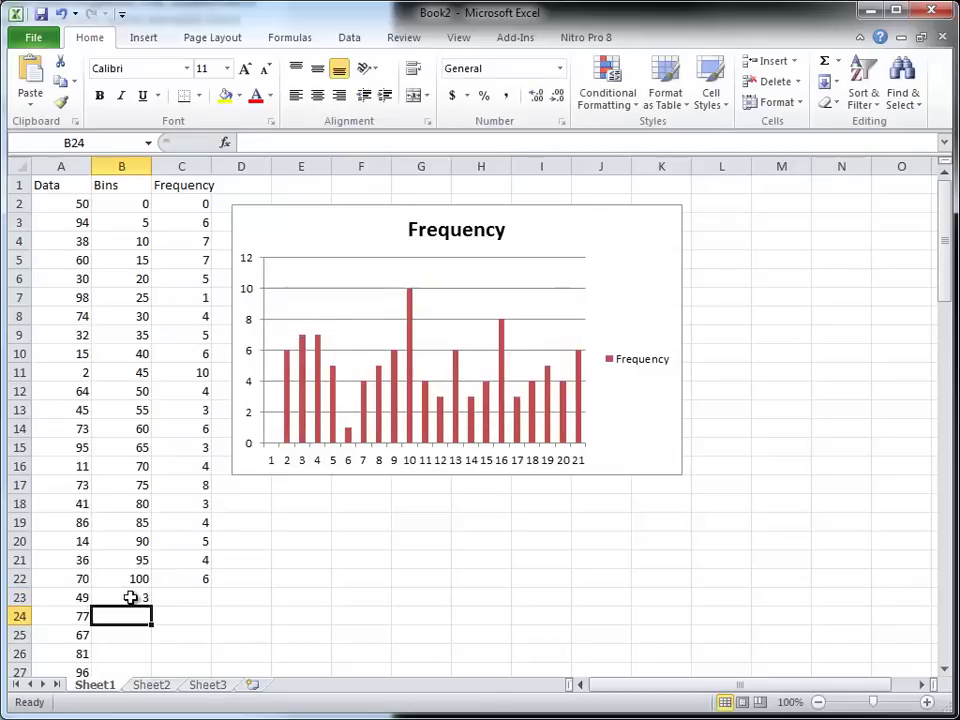
click(131, 597)
text(1)
key(Return)
click(131, 597)
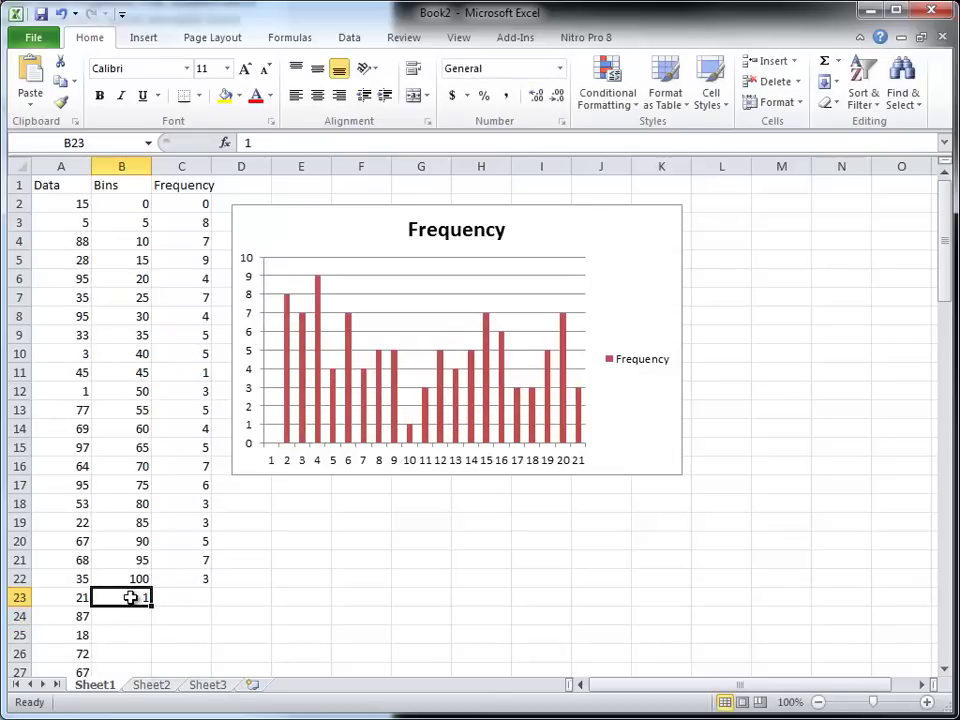
key(Return)
Step: Re-enter 2, 3 and 1 in B23 and press F9 to redraw the histogram
click(131, 597)
text(2)
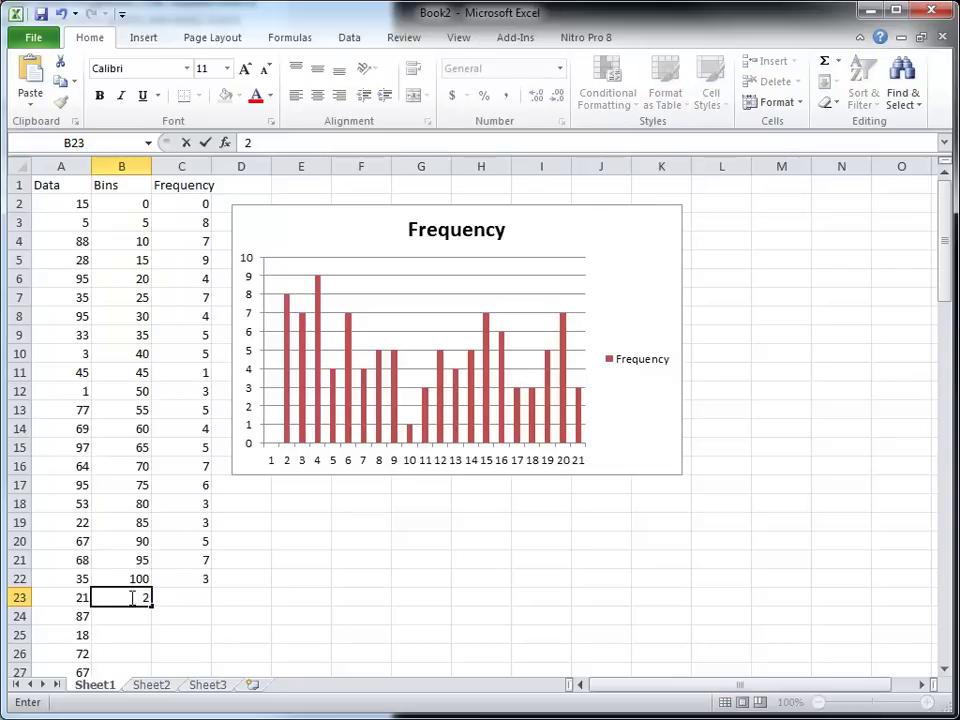
key(Return)
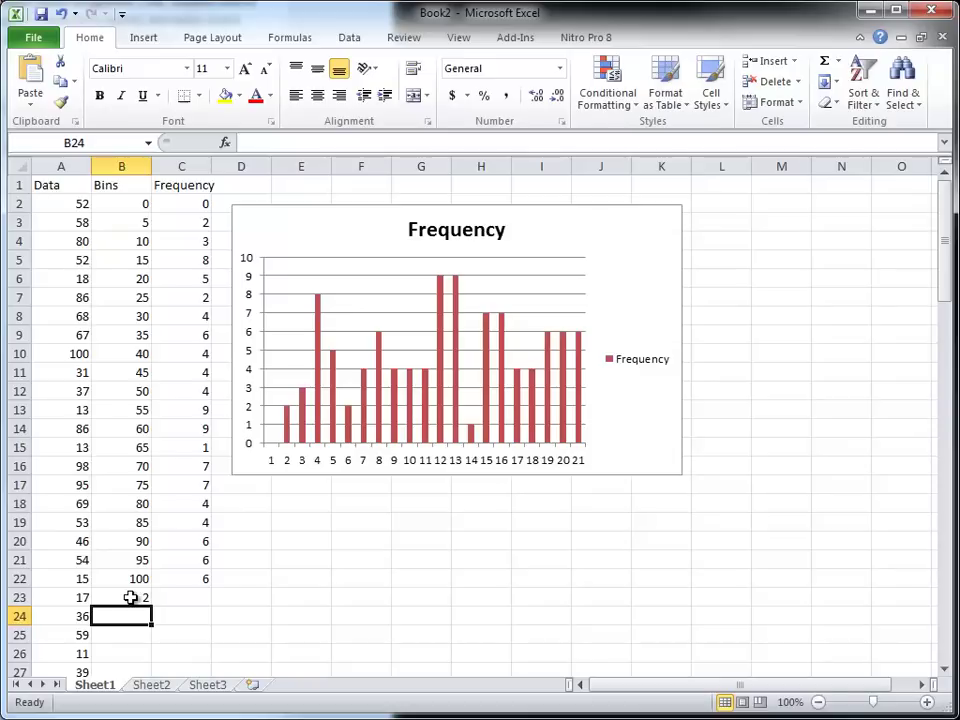
click(135, 597)
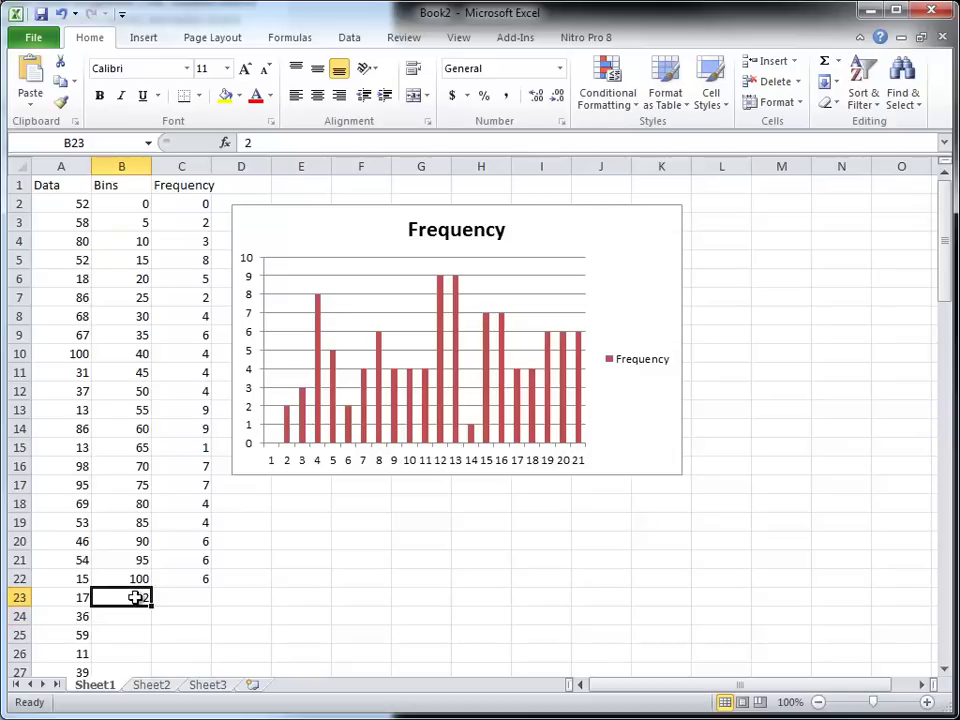
text(3)
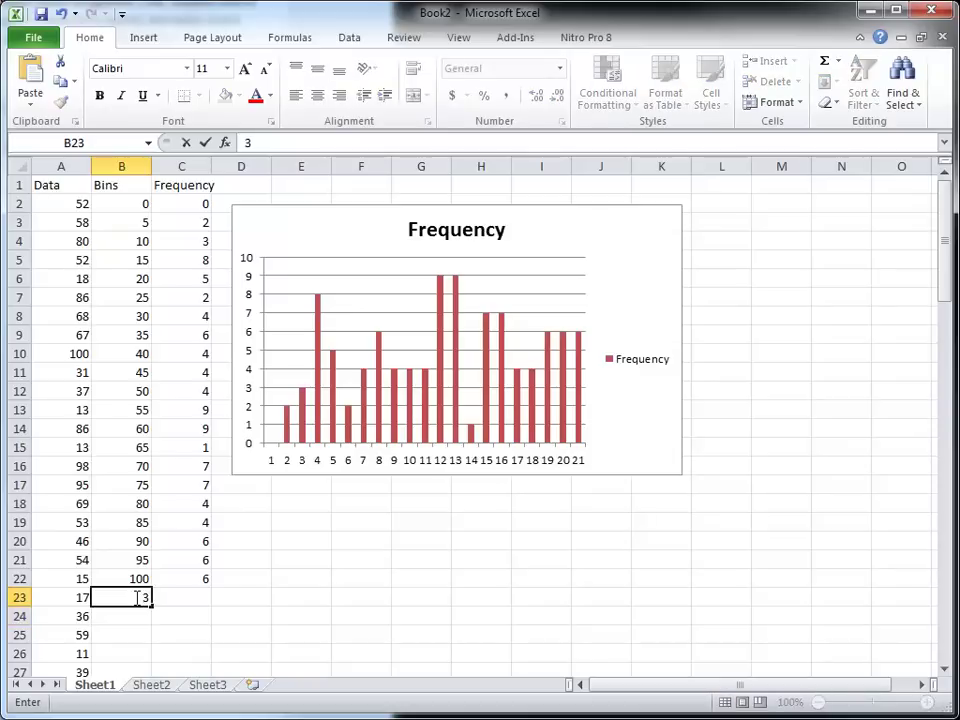
key(Return)
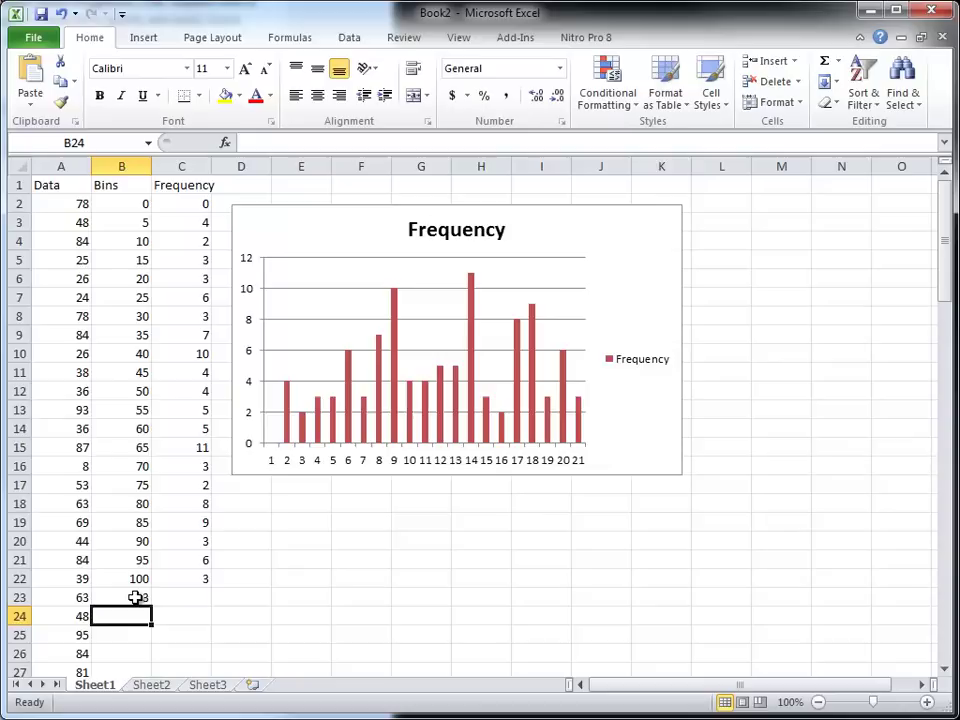
click(135, 597)
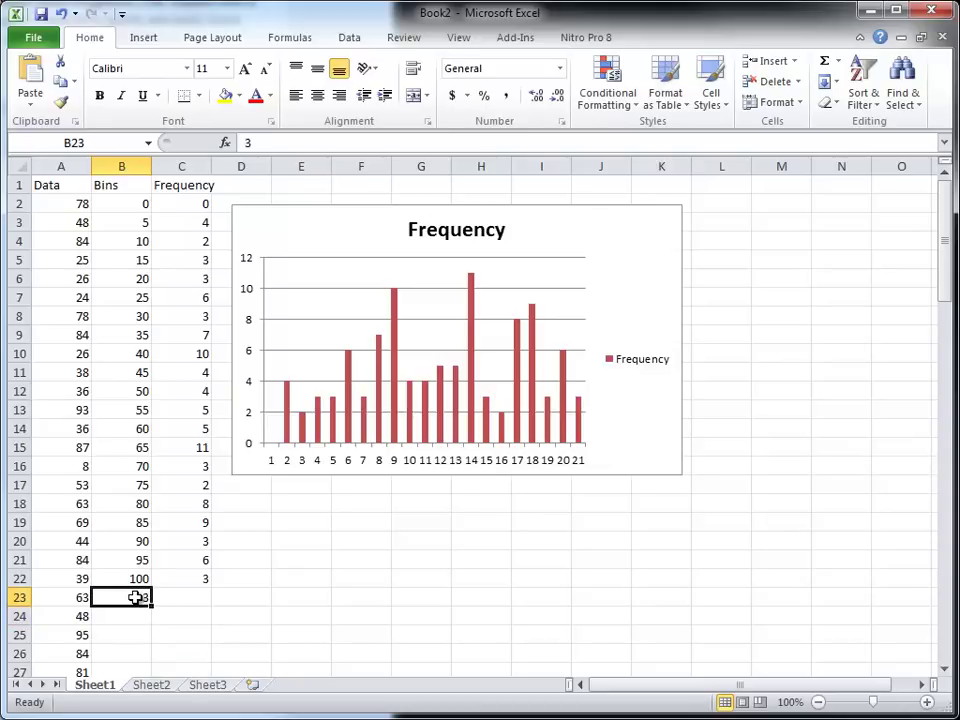
text(1)
key(Return)
text(2)
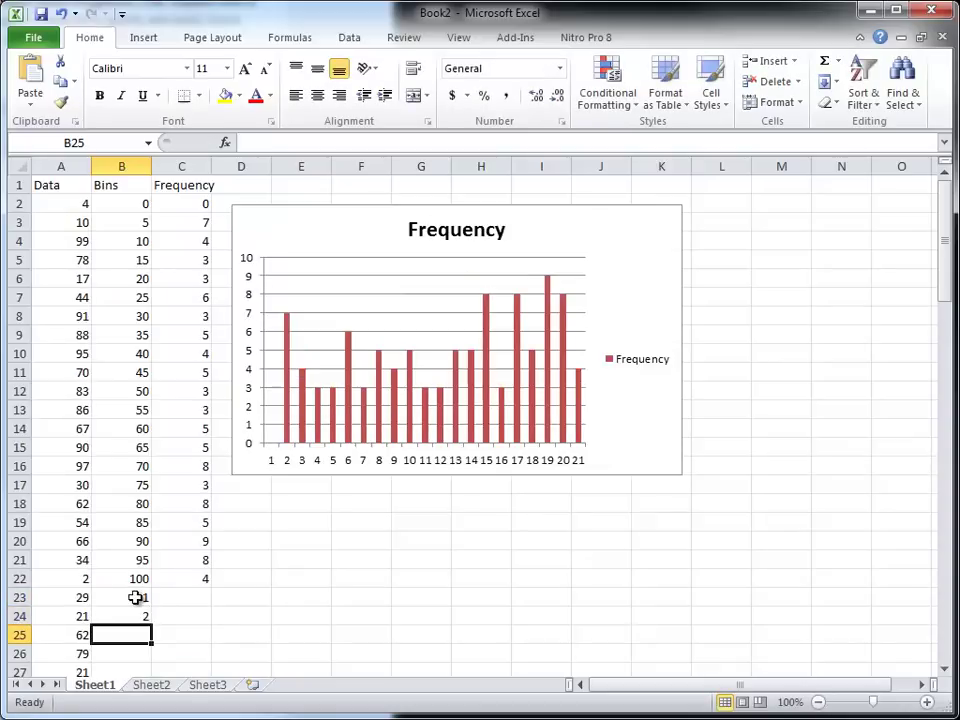
click(135, 597)
key(F9)
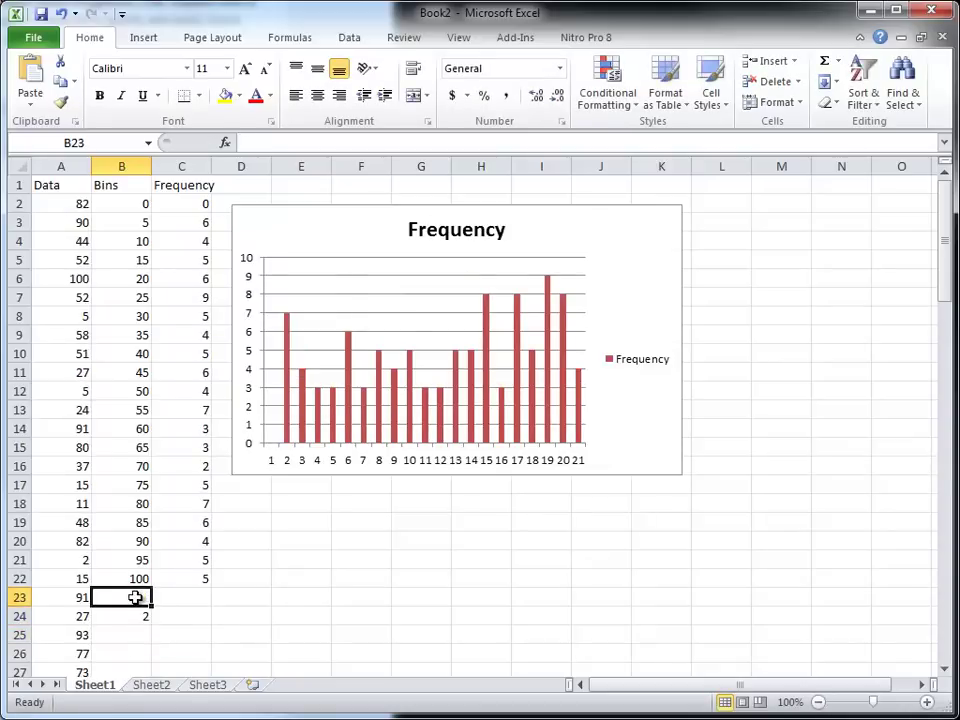
key(Down)
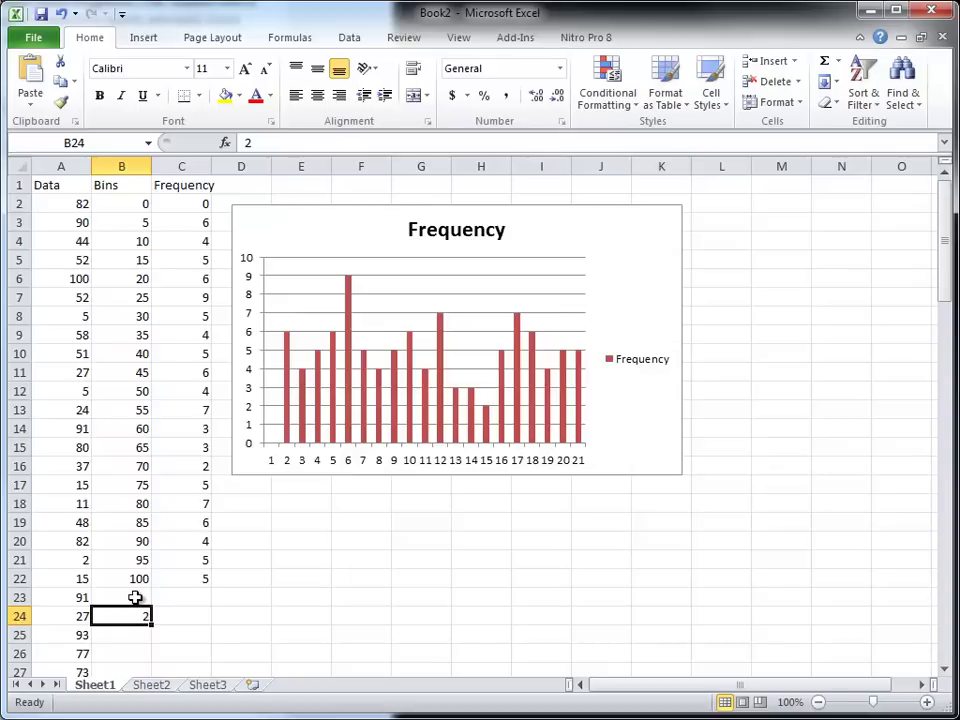